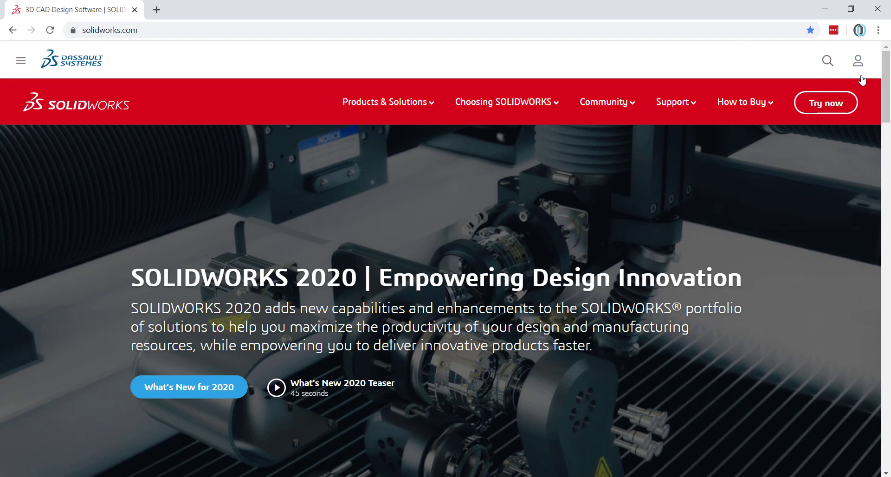
Step: Go to the SW Customer Portal from the solidworks.com account login dropdown
{"action": "left_click", "coordinate": [300, 33]}
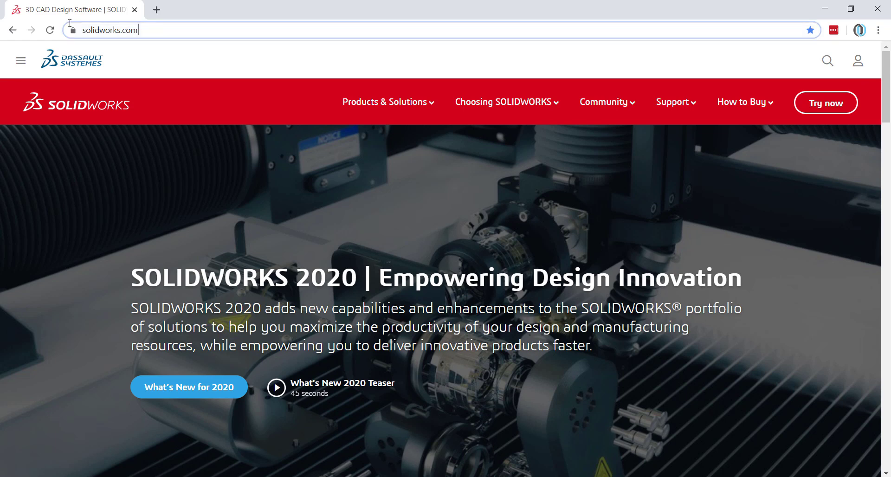
{"action": "left_click", "coordinate": [461, 55]}
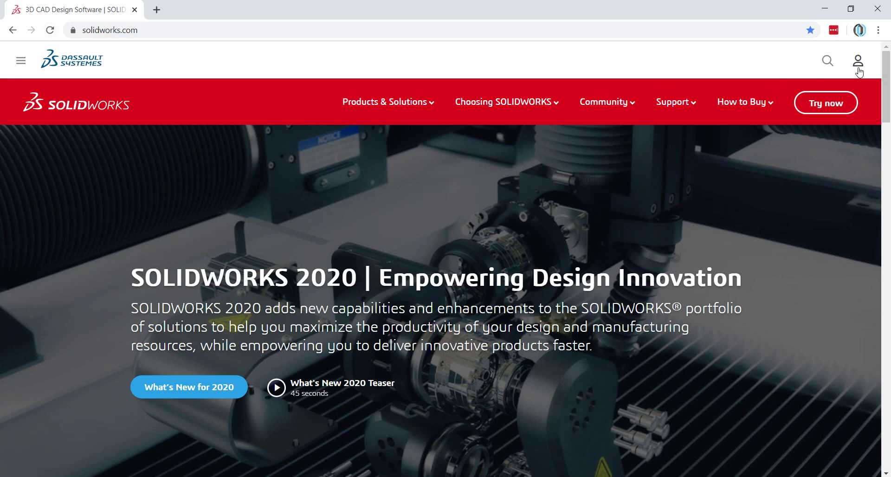
{"action": "mouse_move", "coordinate": [858, 60]}
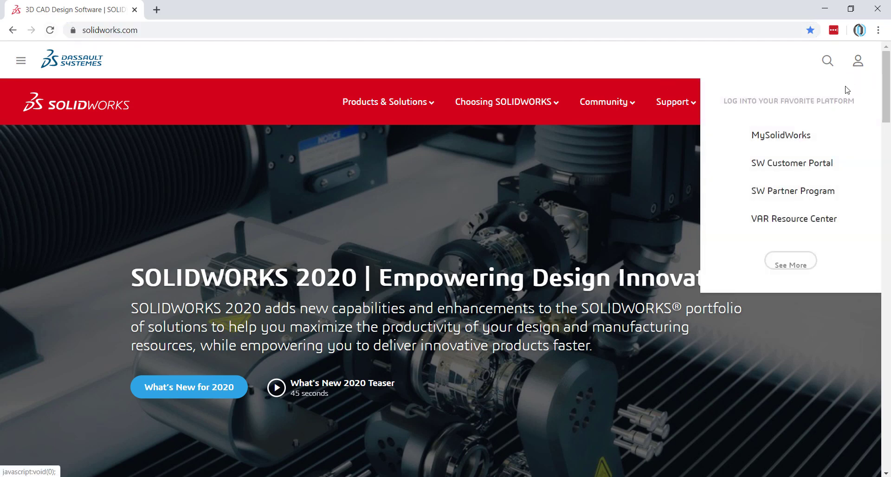
{"action": "left_click", "coordinate": [810, 167]}
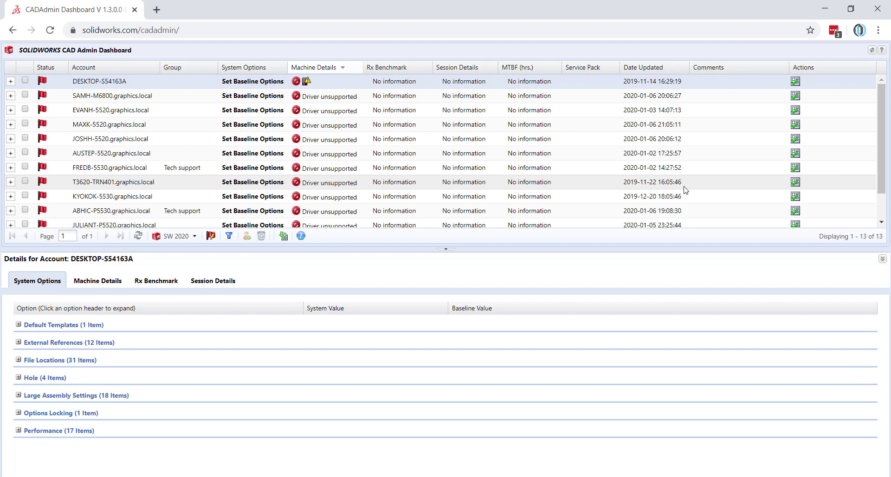
Step: Look over the Date Updated column's Columns options and dismiss the menu unchanged
{"action": "left_click", "coordinate": [686, 68]}
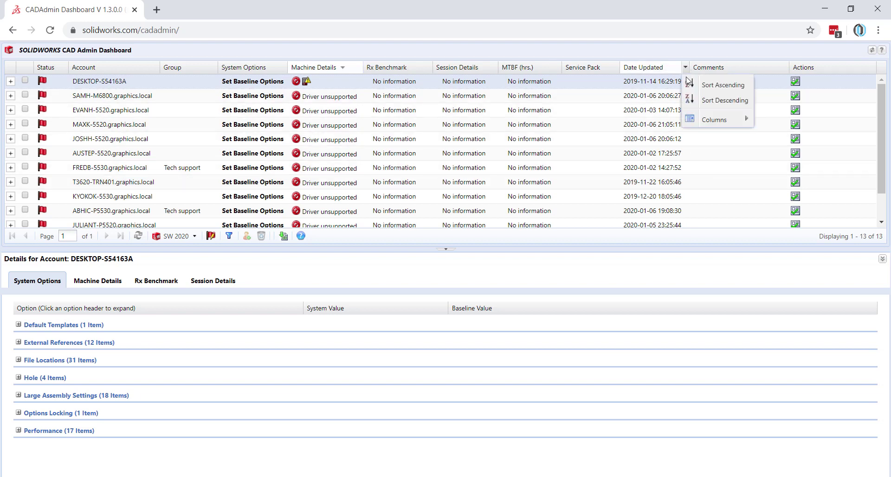
{"action": "mouse_move", "coordinate": [725, 124]}
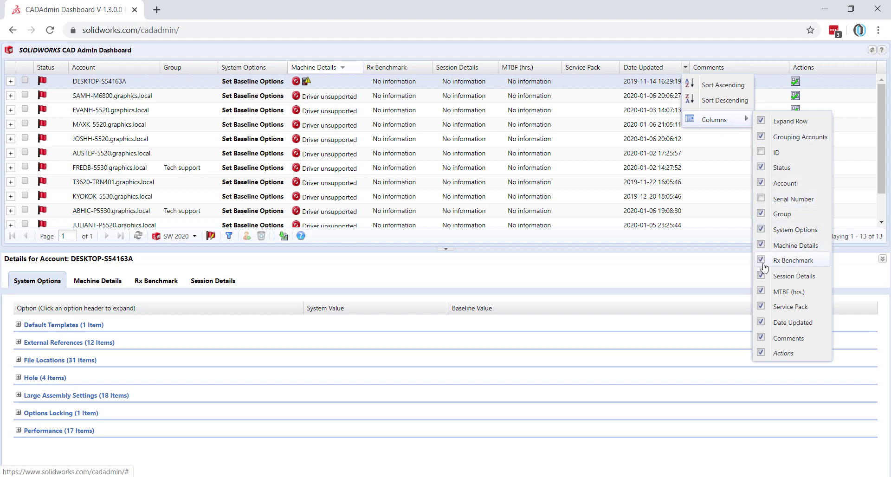
{"action": "left_click", "coordinate": [643, 54]}
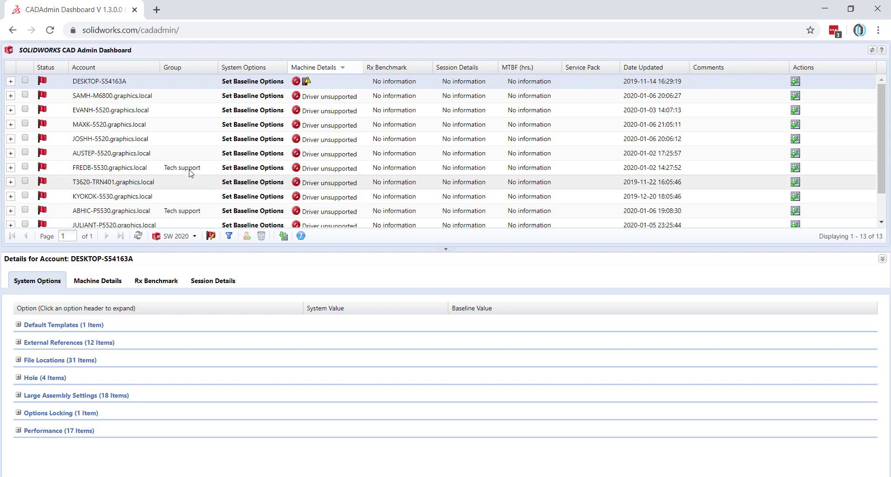
{"action": "left_click", "coordinate": [25, 138]}
{"action": "left_click", "coordinate": [25, 124]}
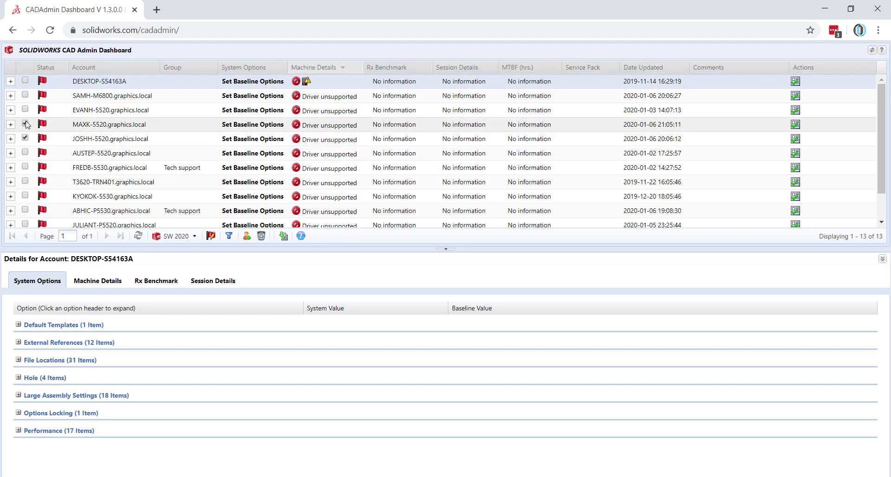
{"action": "left_click", "coordinate": [25, 110]}
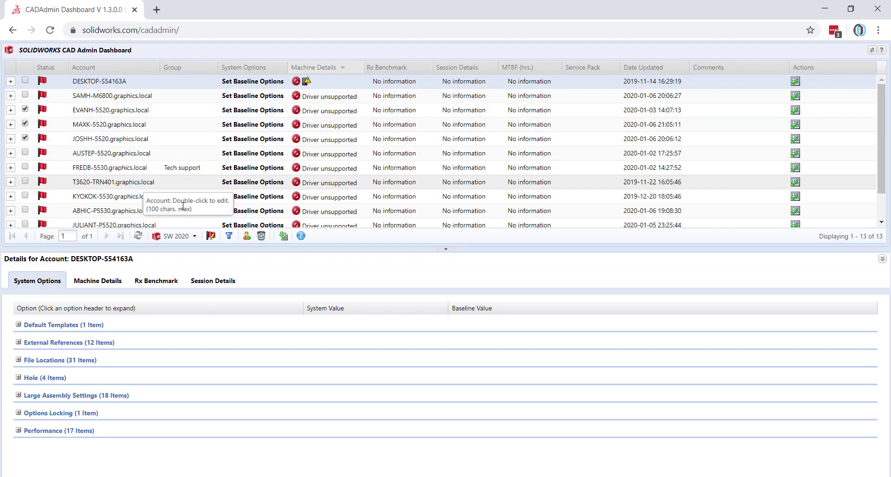
{"action": "left_click", "coordinate": [247, 237]}
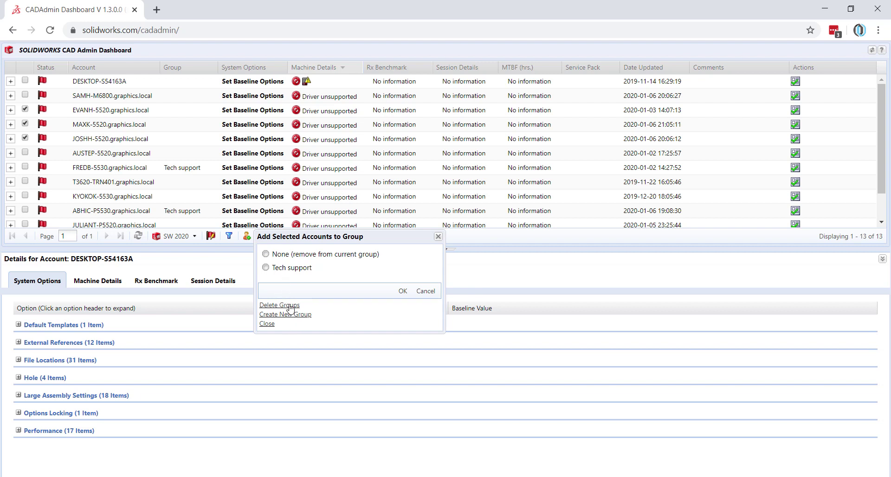
{"action": "left_click", "coordinate": [291, 306]}
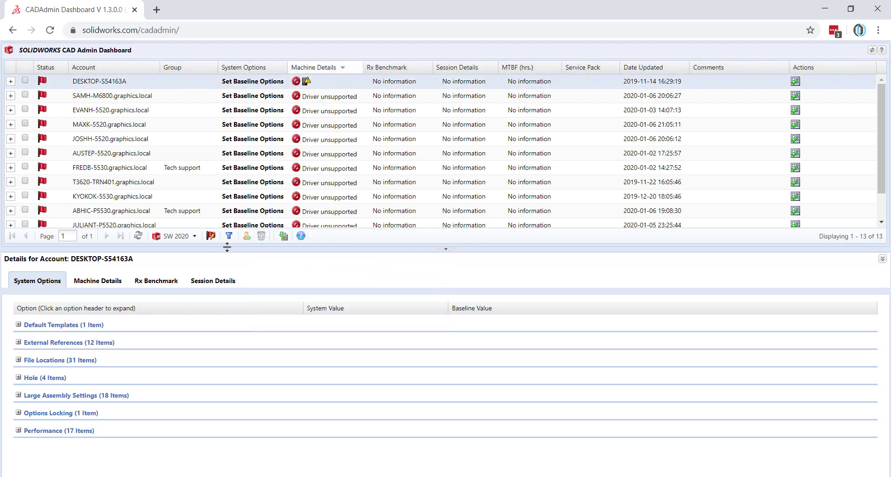
{"action": "left_click", "coordinate": [195, 239]}
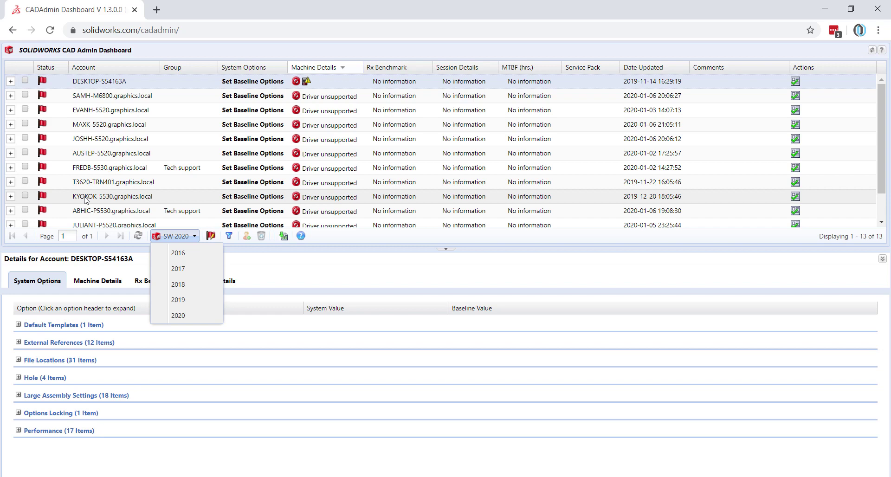
Step: Drop 'Graphics driver is not supported' from the red flag conditions, then select DESKTOP-S54163A
{"action": "left_click", "coordinate": [210, 235]}
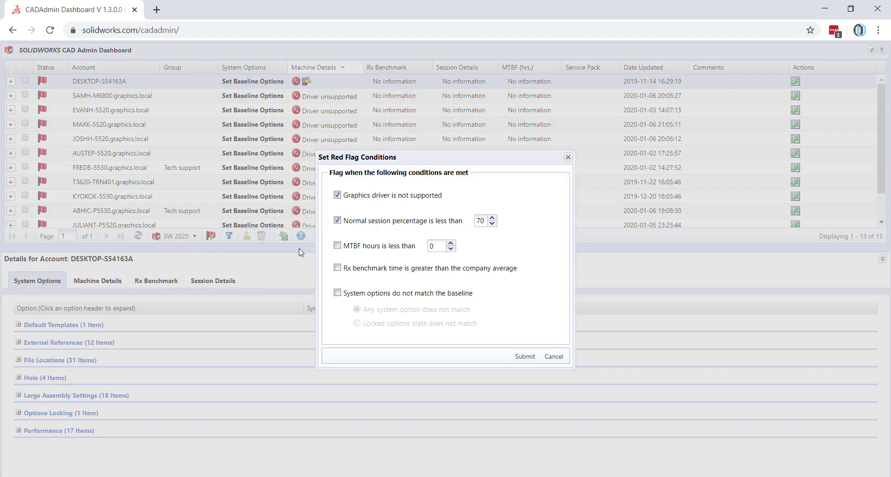
{"action": "left_click", "coordinate": [337, 196]}
{"action": "left_click", "coordinate": [523, 357]}
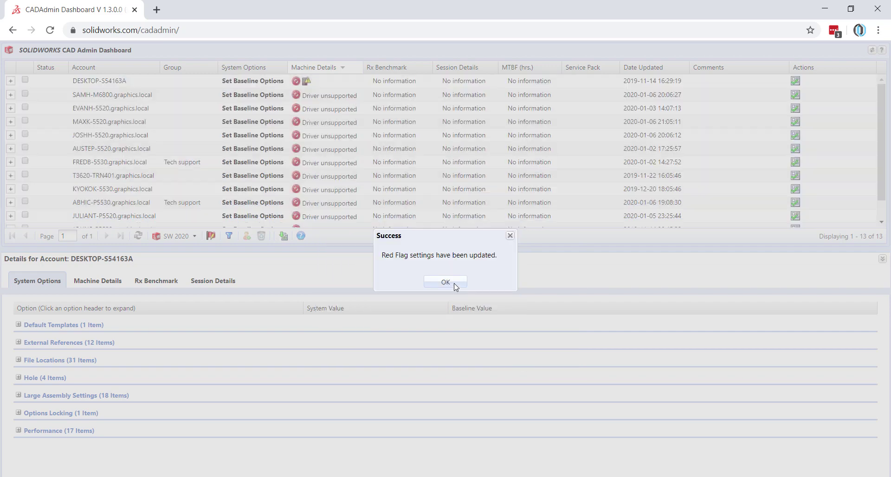
{"action": "left_click", "coordinate": [454, 288]}
{"action": "left_click", "coordinate": [45, 82]}
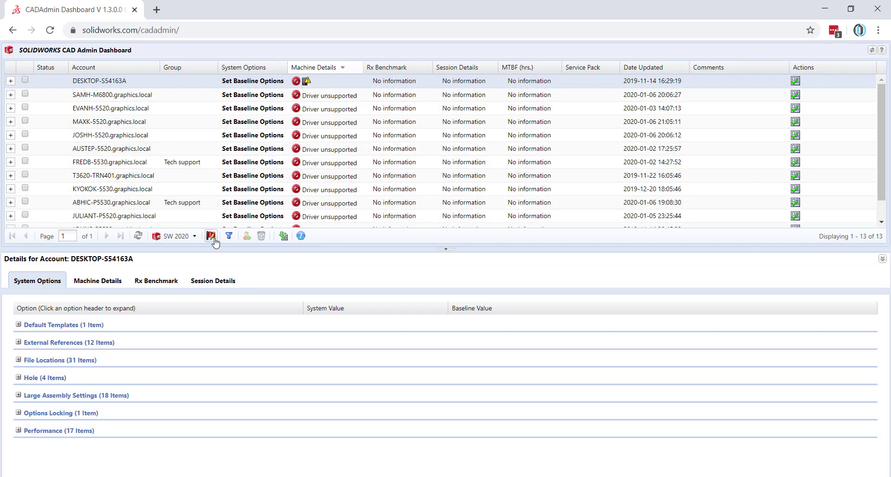
{"action": "left_click", "coordinate": [229, 236]}
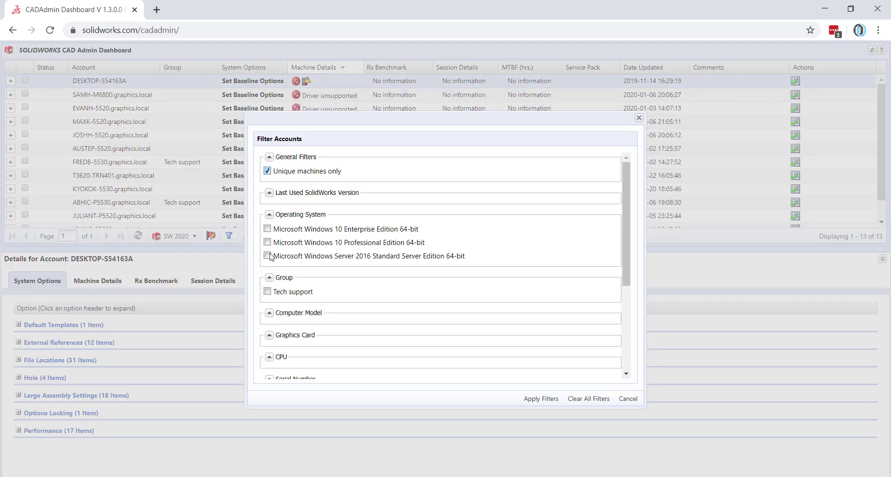
{"action": "left_click", "coordinate": [268, 243]}
{"action": "left_click", "coordinate": [268, 291]}
{"action": "left_click", "coordinate": [554, 402]}
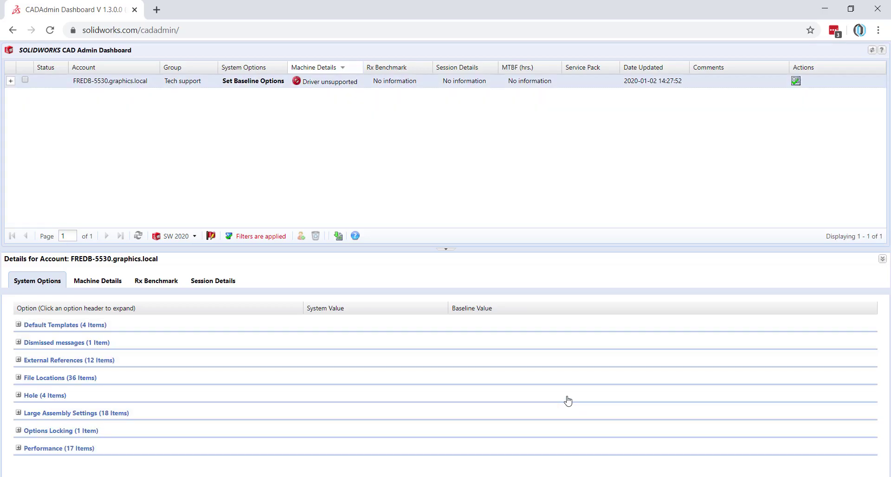
{"action": "left_click", "coordinate": [258, 237]}
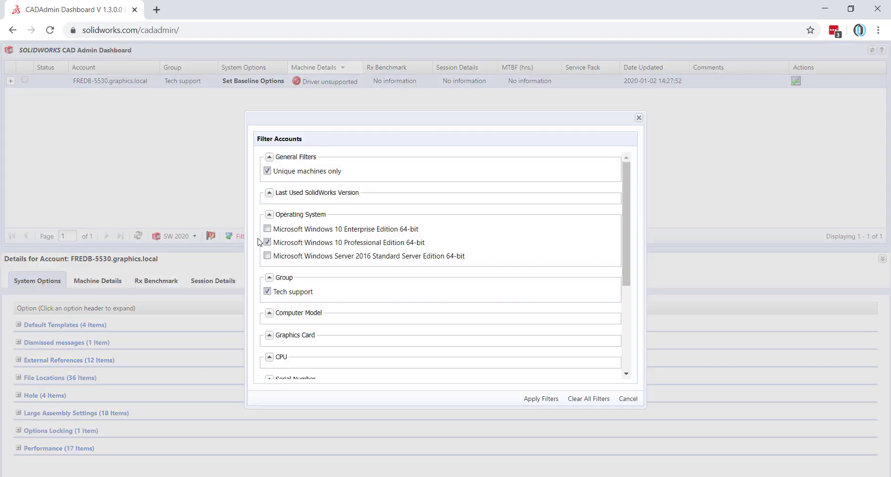
{"action": "left_click", "coordinate": [588, 399]}
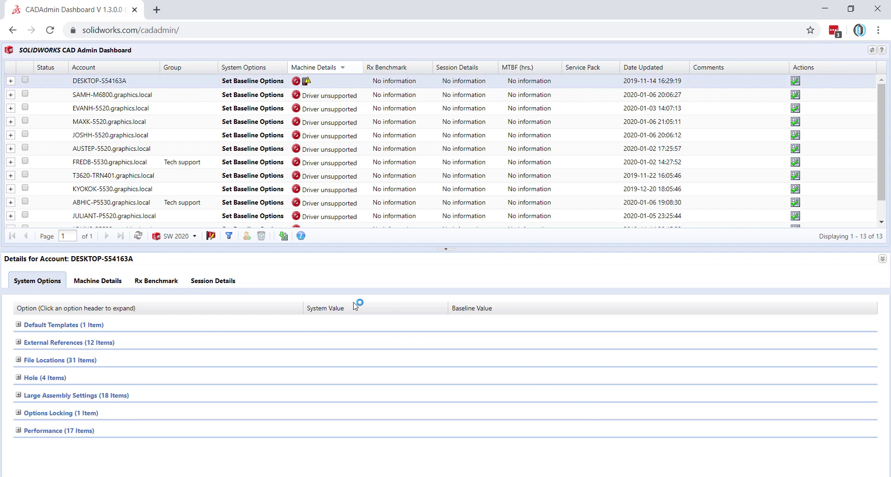
Step: Delete the T3620-TRN401 account after confirming, then bring up Export Dashboard Data
{"action": "left_click", "coordinate": [24, 175]}
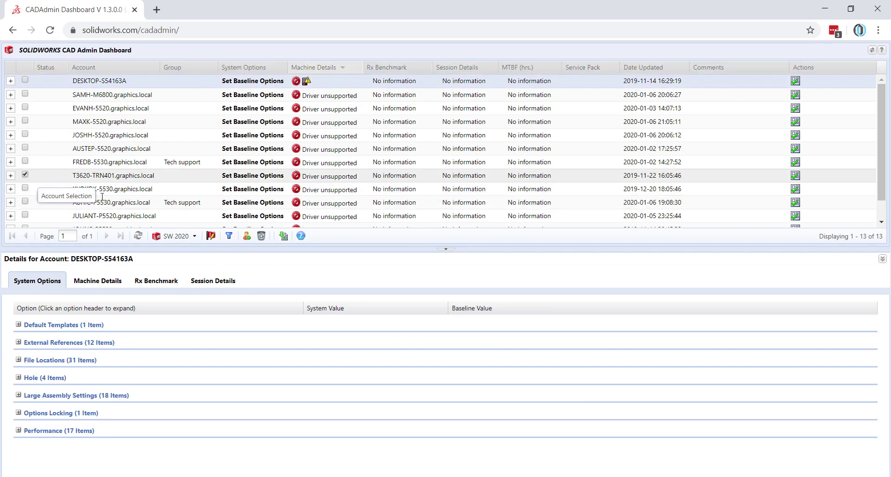
{"action": "left_click", "coordinate": [261, 237]}
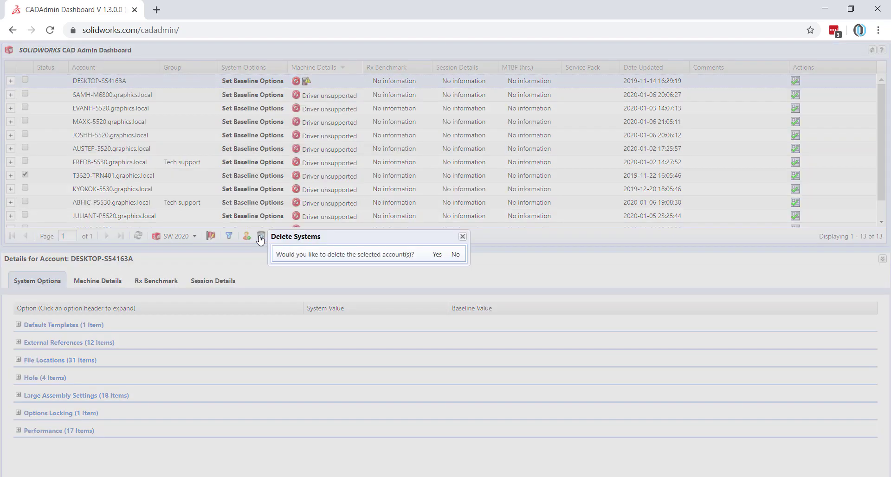
{"action": "left_click", "coordinate": [436, 254]}
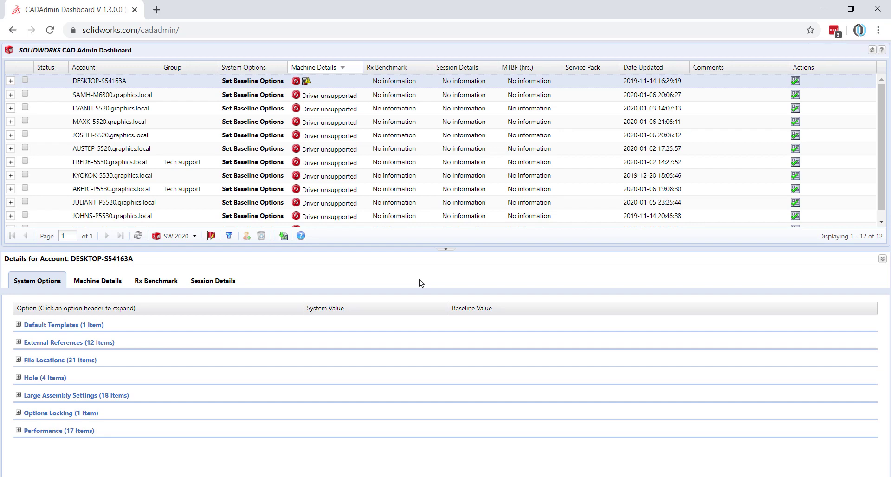
{"action": "left_click", "coordinate": [283, 236]}
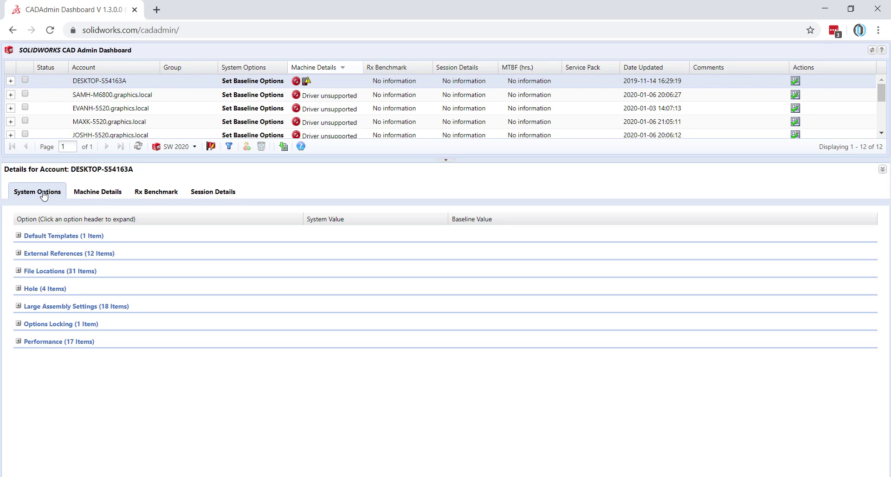
Step: Expand and collapse the Hole group, then show the Machine Details for all 12 accounts
{"action": "left_click", "coordinate": [18, 290]}
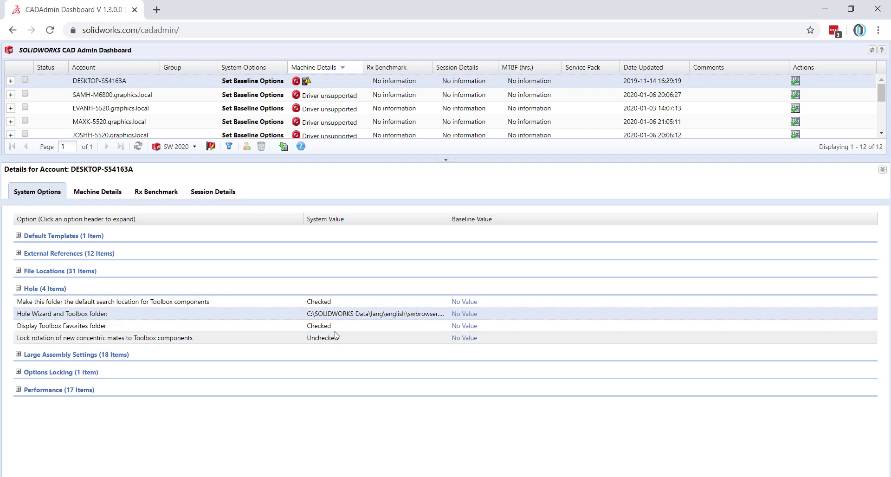
{"action": "left_click", "coordinate": [18, 288]}
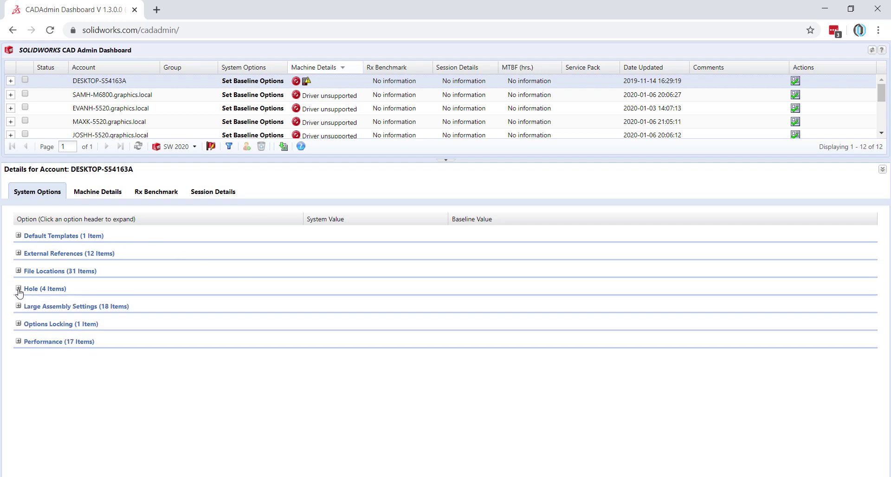
{"action": "left_click", "coordinate": [110, 193]}
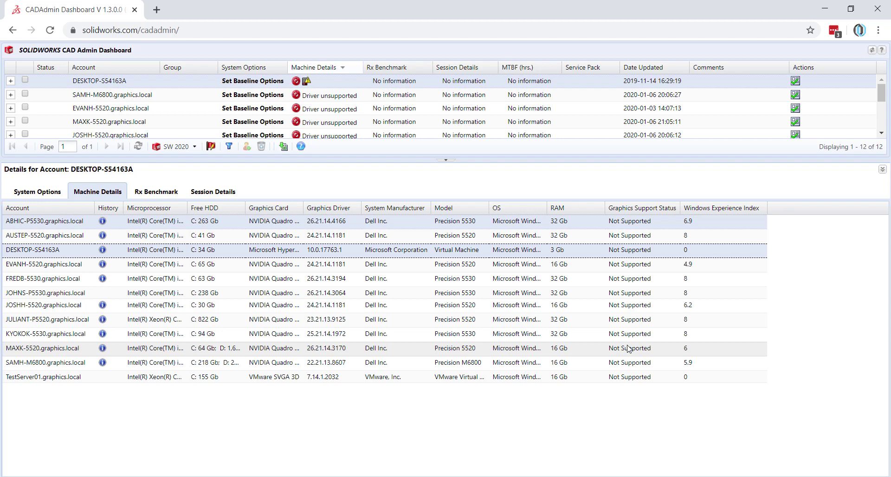
Step: View the account's Rx Benchmark results, then its Session Details
{"action": "left_click", "coordinate": [164, 193]}
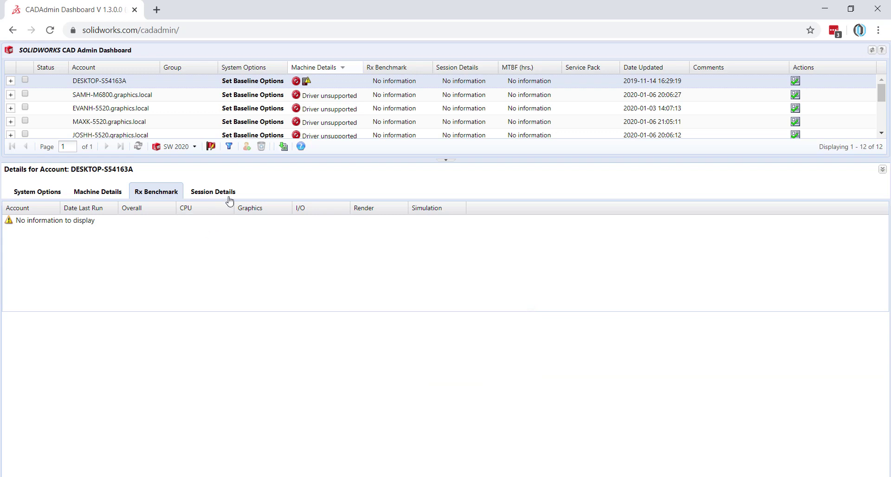
{"action": "left_click", "coordinate": [213, 191]}
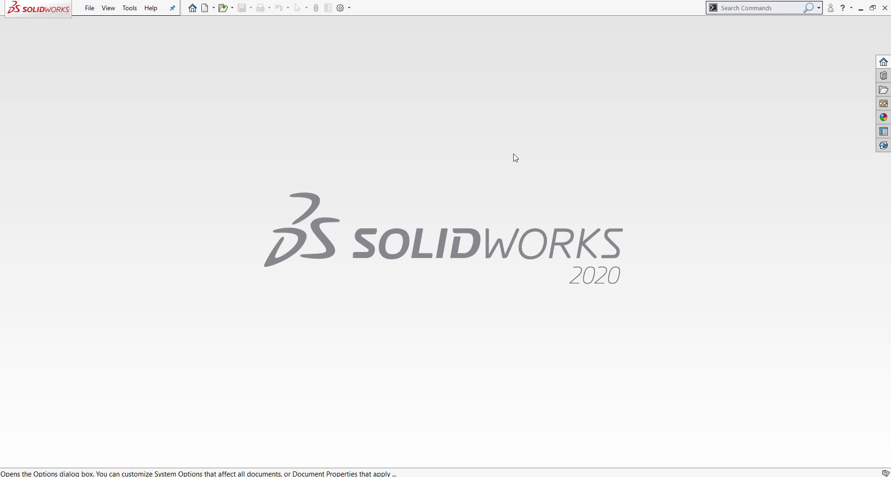
Step: Bring up SOLIDWORKS System Options and scroll the General page to the CEIP log-sending option
{"action": "left_click", "coordinate": [341, 8]}
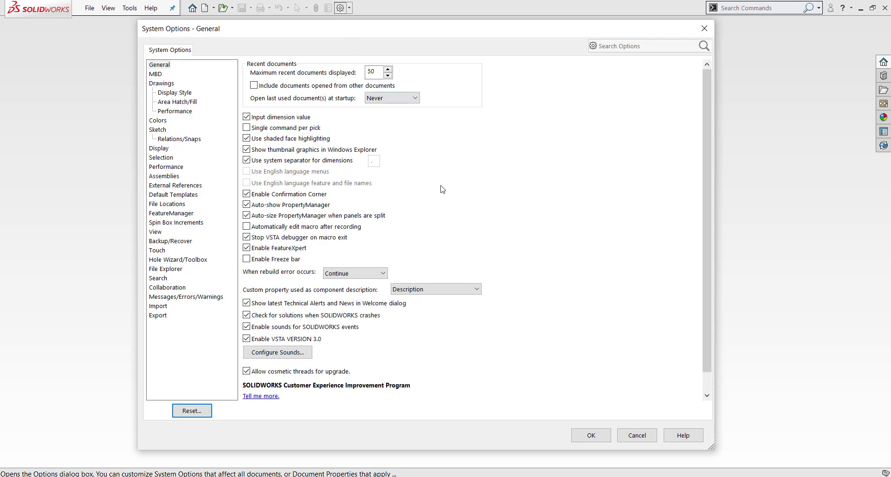
{"action": "scroll", "coordinate": [502, 210], "scroll_direction": "down", "scroll_amount": 1}
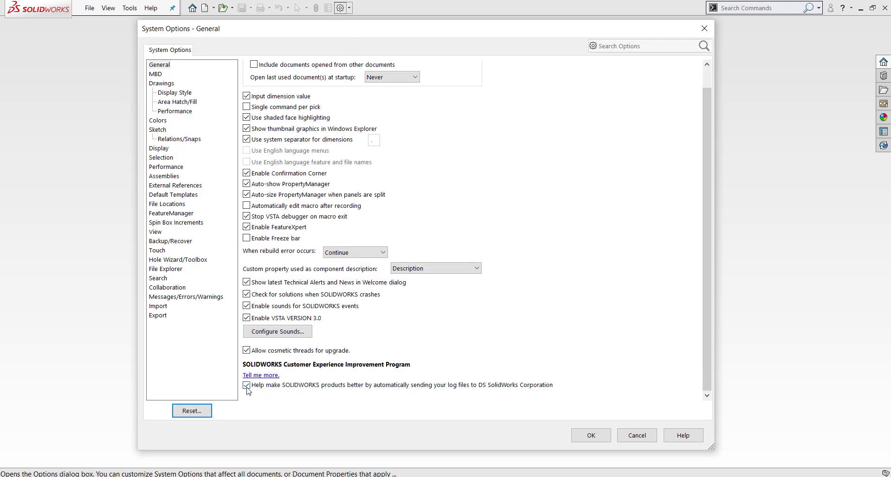